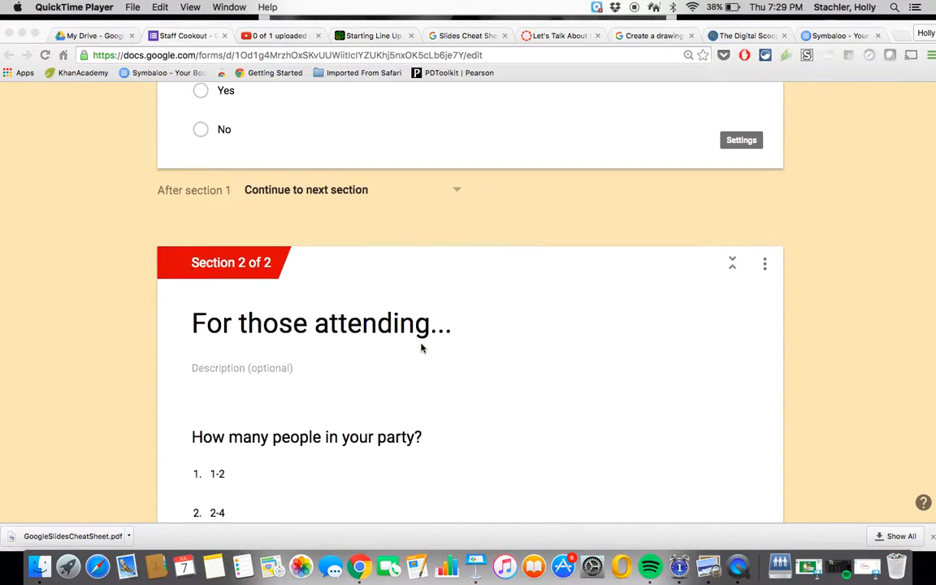
Open the live preview of the Staff Cookout form and look over its first page.
{"action": "scroll", "coordinate": [421, 348], "scroll_direction": "up", "scroll_amount": 12}
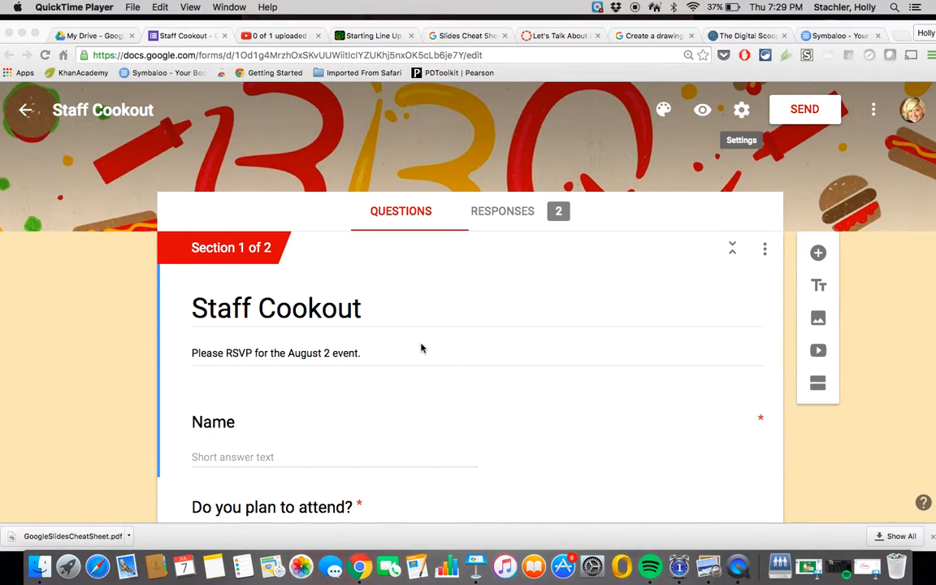
{"action": "scroll", "coordinate": [421, 347], "scroll_direction": "down", "scroll_amount": 5}
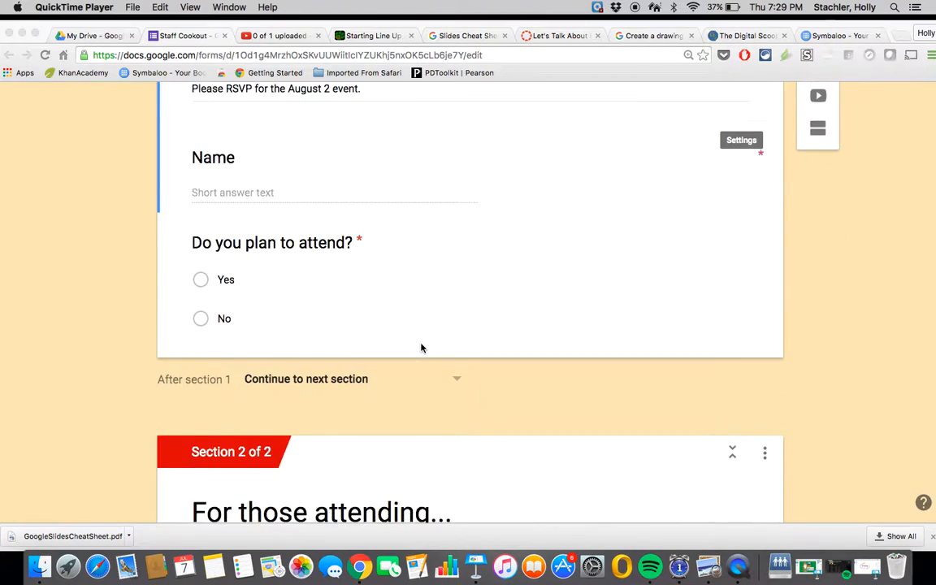
{"action": "scroll", "coordinate": [421, 348], "scroll_direction": "up", "scroll_amount": 10}
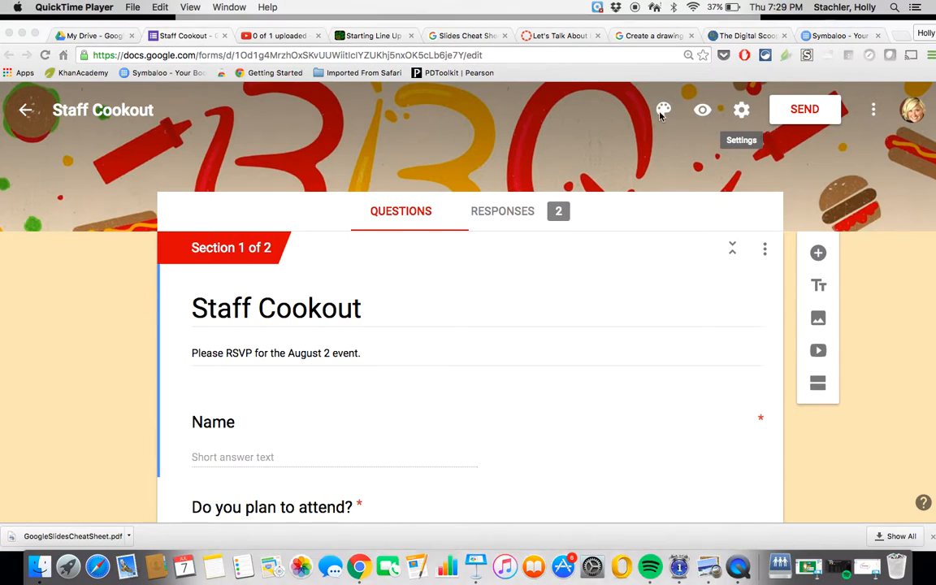
{"action": "left_click", "coordinate": [704, 113]}
{"action": "left_click", "coordinate": [703, 114]}
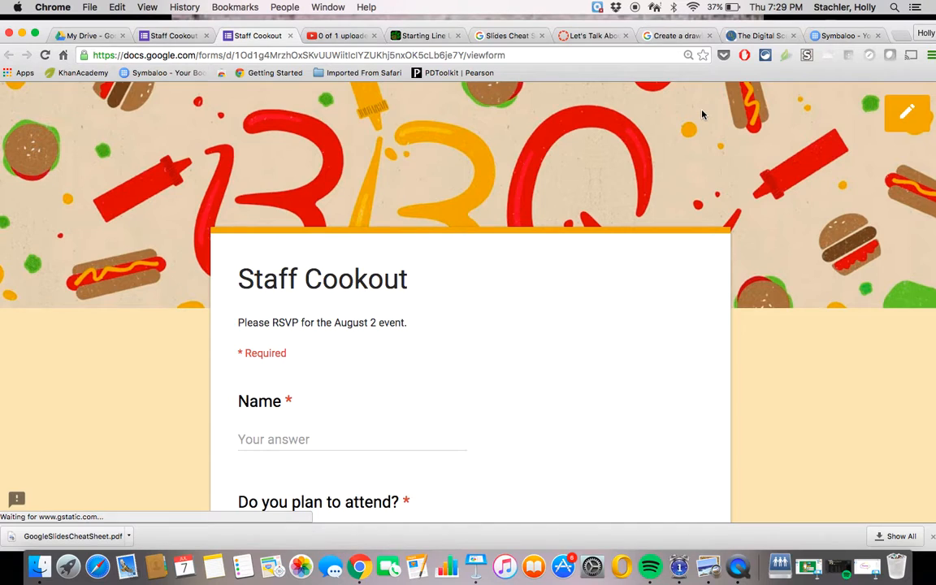
{"action": "scroll", "coordinate": [703, 114], "scroll_direction": "down", "scroll_amount": 5}
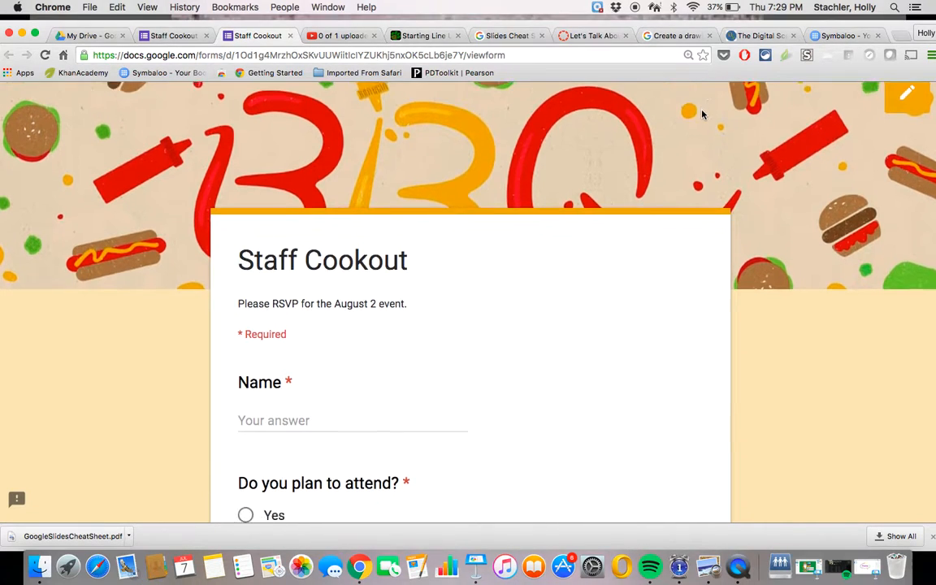
{"action": "scroll", "coordinate": [703, 115], "scroll_direction": "up", "scroll_amount": 5}
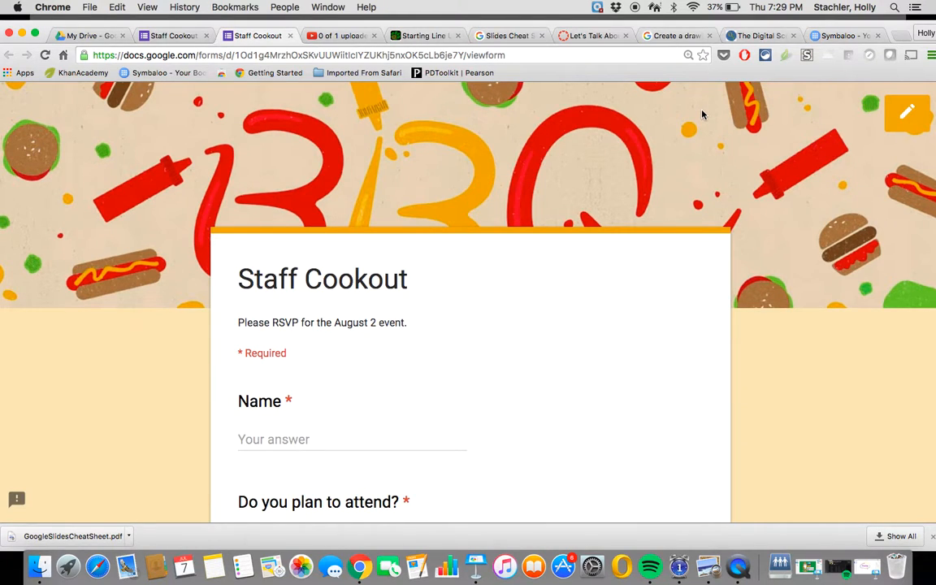
{"action": "scroll", "coordinate": [505, 359], "scroll_direction": "down", "scroll_amount": 2}
{"action": "scroll", "coordinate": [506, 359], "scroll_direction": "down", "scroll_amount": 1}
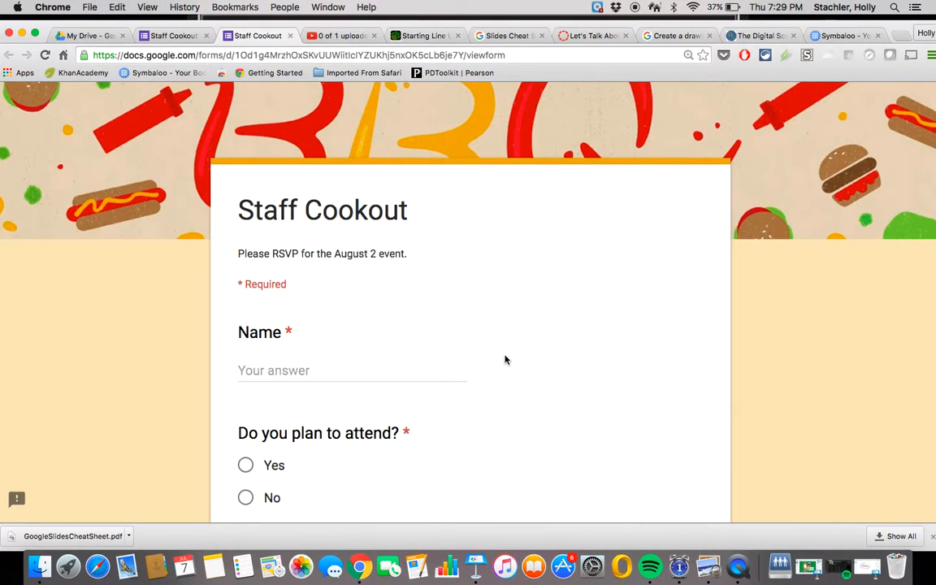
Enter the first respondent's name, answer Yes to attending, and continue to the following section.
{"action": "left_click", "coordinate": [309, 371]}
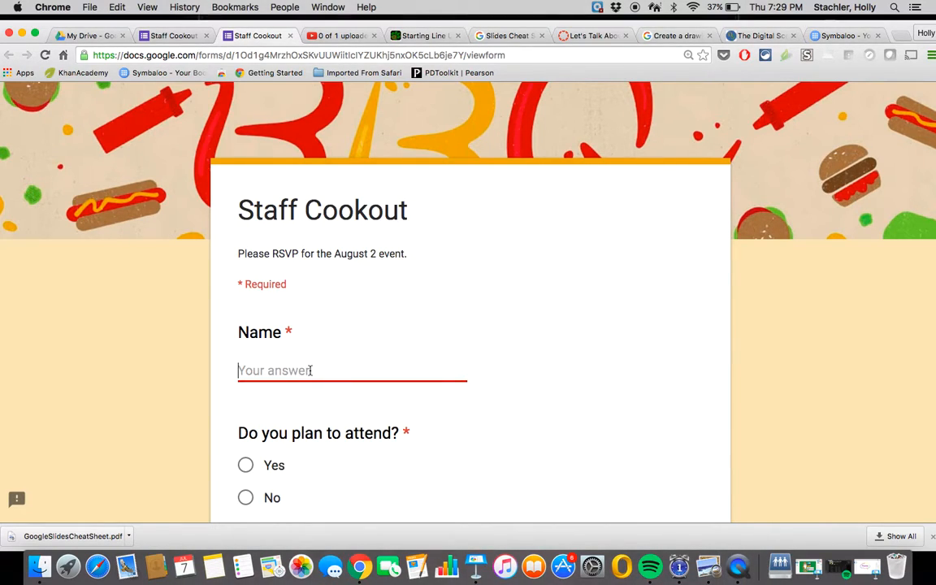
{"action": "type", "text": "Seth"}
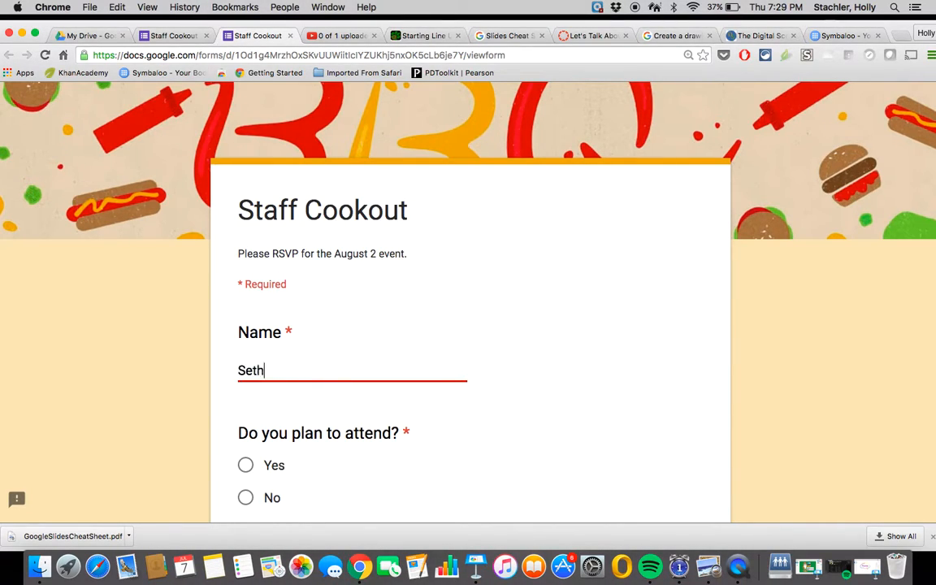
{"action": "type", "text": " H."}
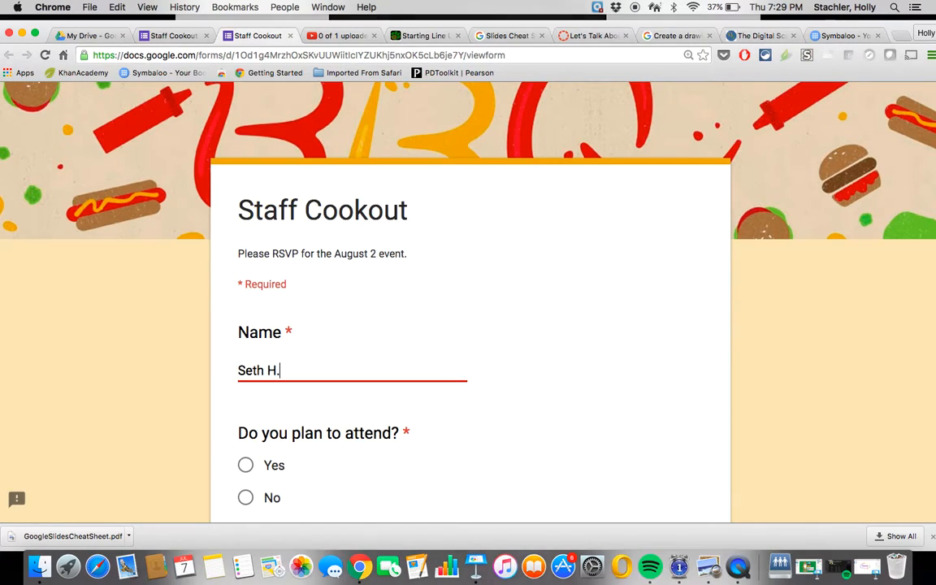
{"action": "scroll", "coordinate": [307, 384], "scroll_direction": "down", "scroll_amount": 2}
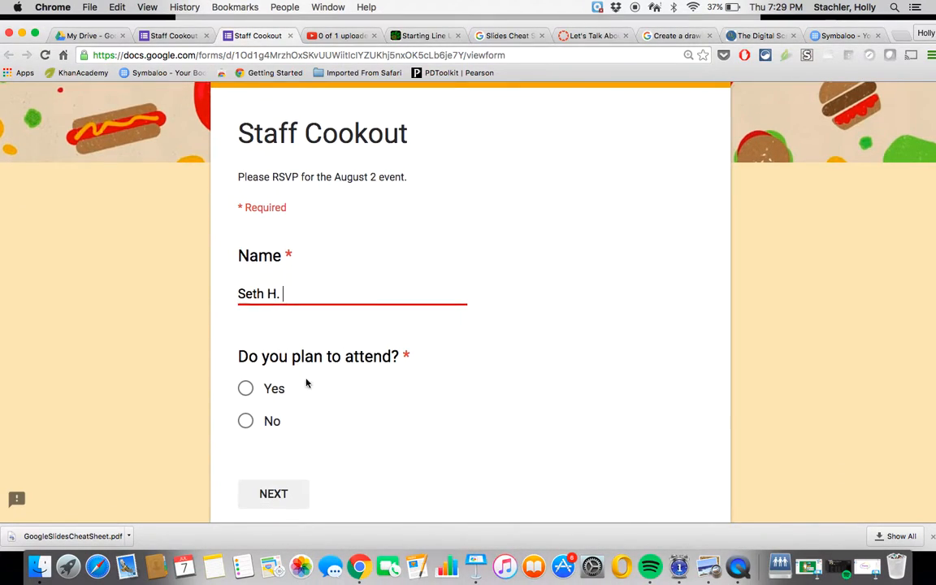
{"action": "left_click", "coordinate": [246, 391]}
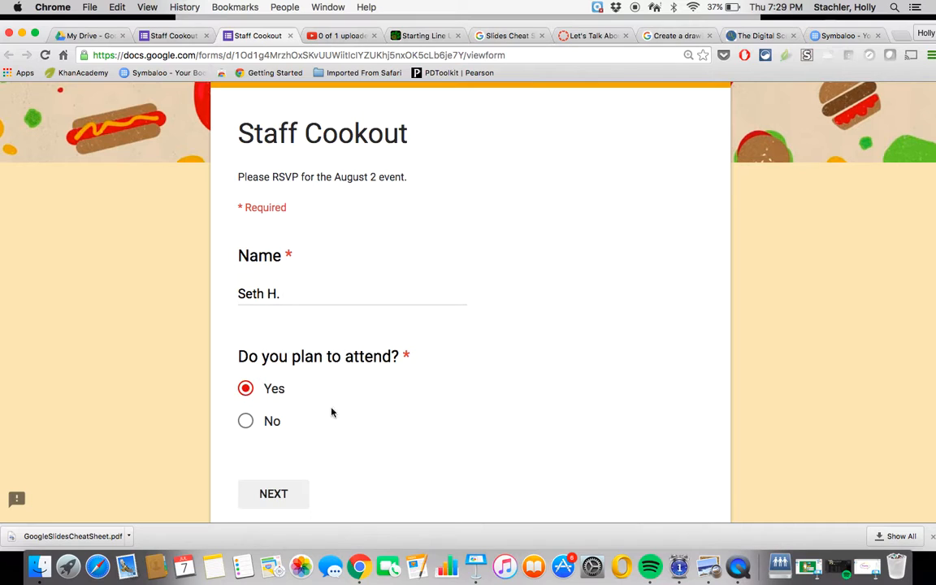
{"action": "scroll", "coordinate": [423, 454], "scroll_direction": "down", "scroll_amount": 2}
{"action": "left_click", "coordinate": [294, 450]}
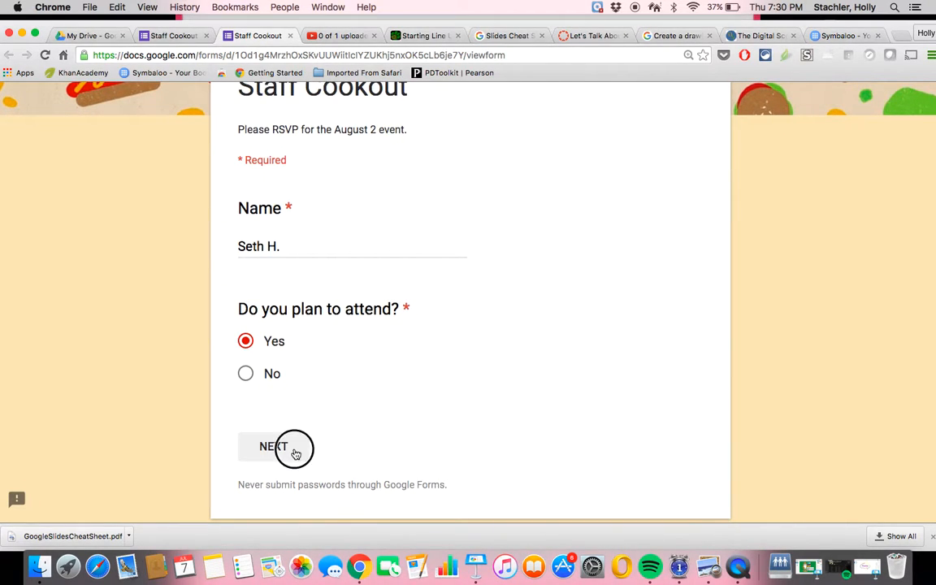
Set the number of people in the party to 5+.
{"action": "scroll", "coordinate": [377, 435], "scroll_direction": "down", "scroll_amount": 1}
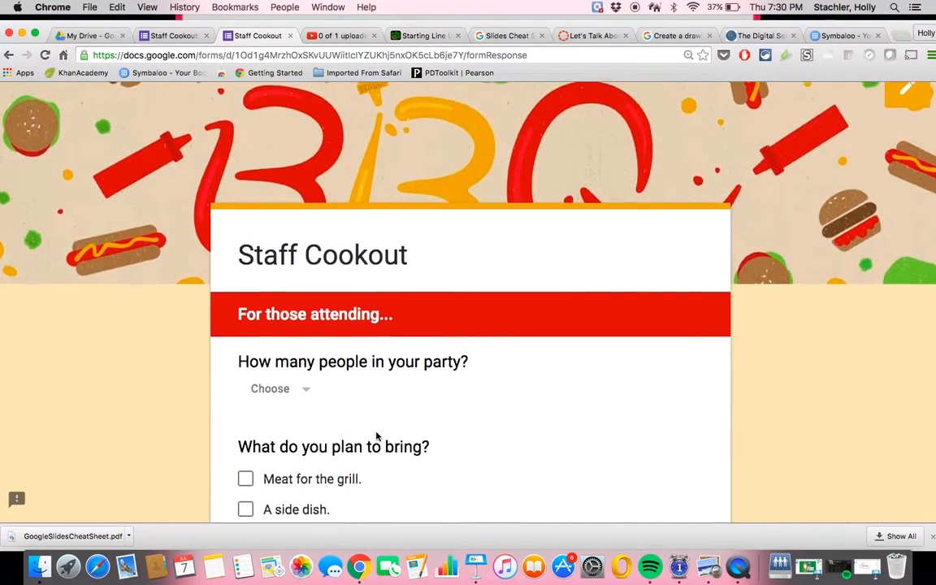
{"action": "left_click", "coordinate": [306, 373]}
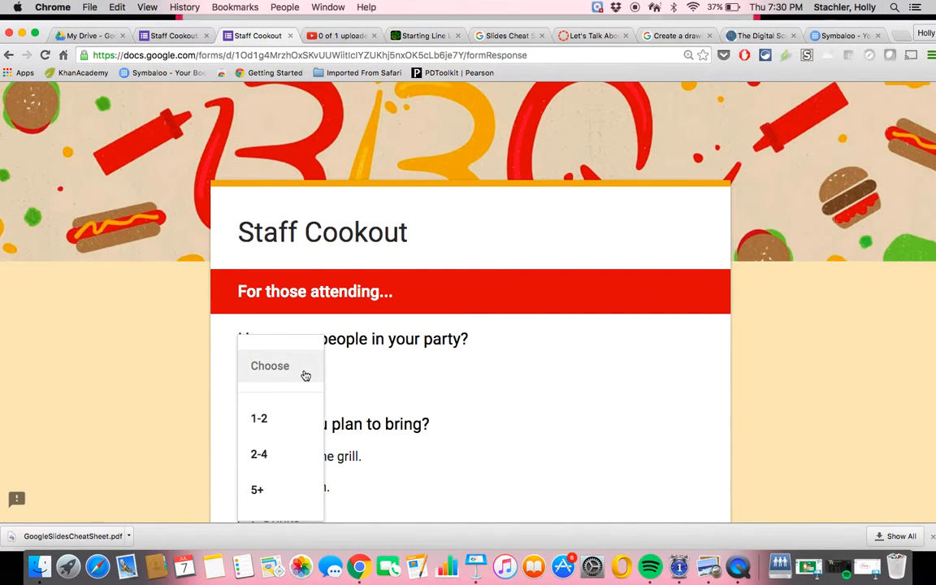
{"action": "scroll", "coordinate": [304, 425], "scroll_direction": "down", "scroll_amount": 1}
{"action": "scroll", "coordinate": [305, 425], "scroll_direction": "down", "scroll_amount": 1}
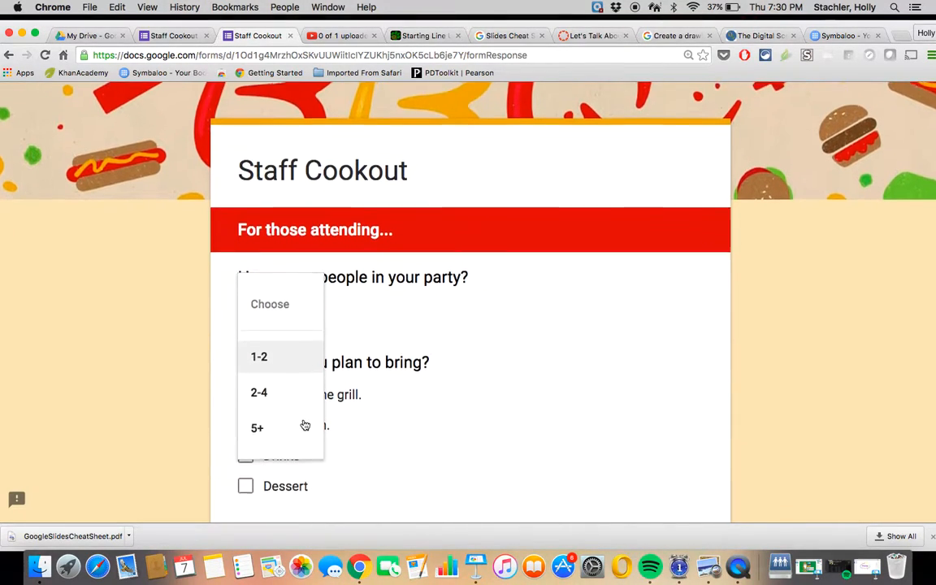
{"action": "left_click", "coordinate": [259, 424]}
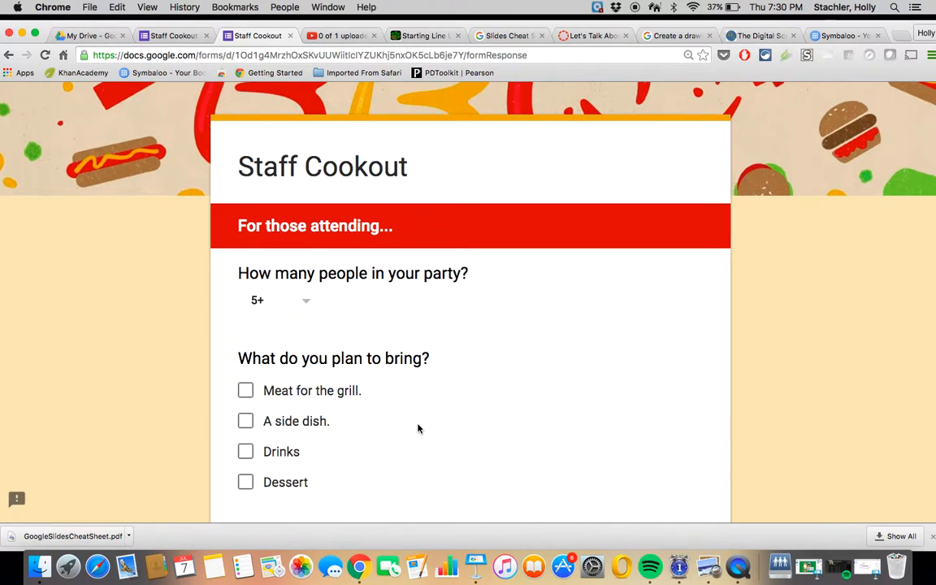
Select "A side dish." as the item to bring and submit the response.
{"action": "scroll", "coordinate": [419, 428], "scroll_direction": "down", "scroll_amount": 2}
{"action": "left_click", "coordinate": [245, 362]}
{"action": "scroll", "coordinate": [475, 370], "scroll_direction": "down", "scroll_amount": 2}
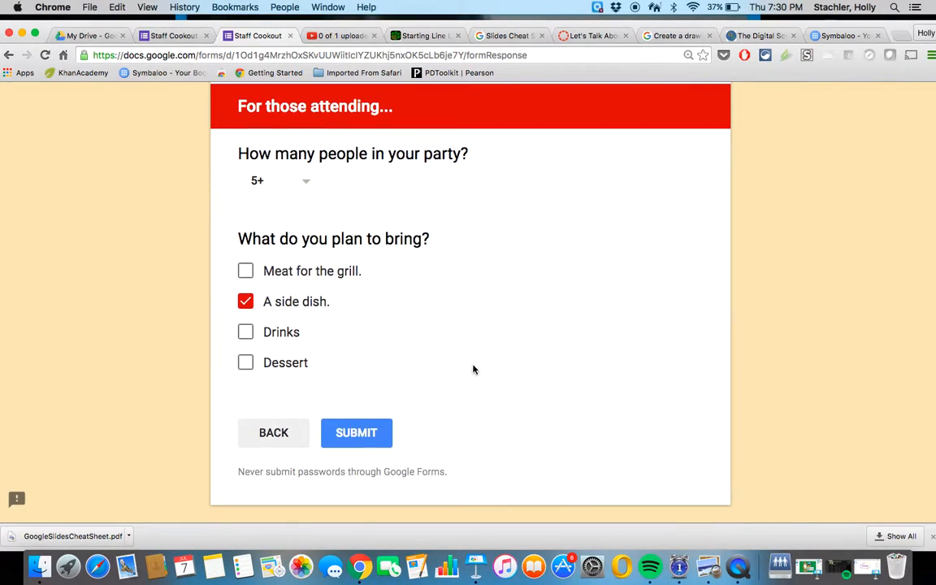
{"action": "left_click", "coordinate": [376, 437]}
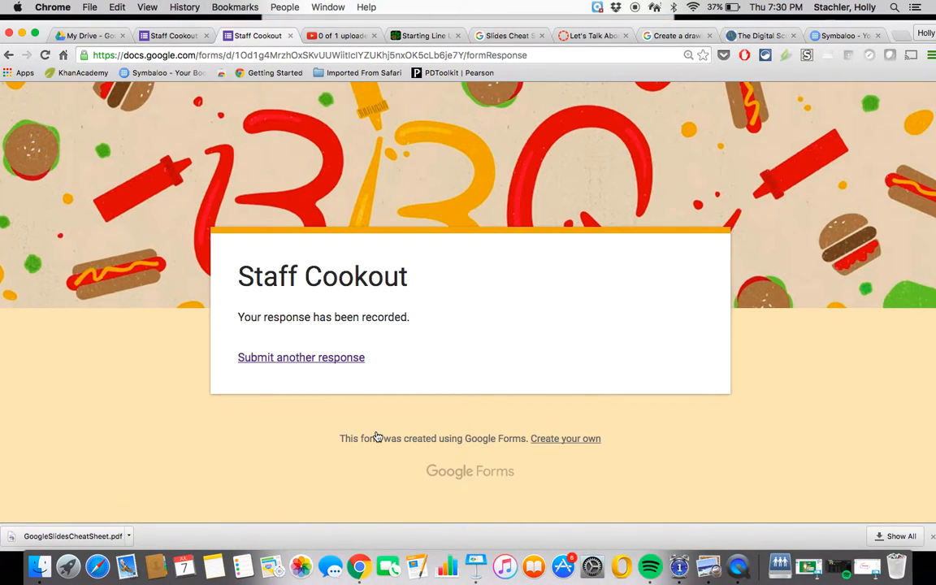
Start another response to the form and enter the second respondent's name.
{"action": "left_click", "coordinate": [307, 359]}
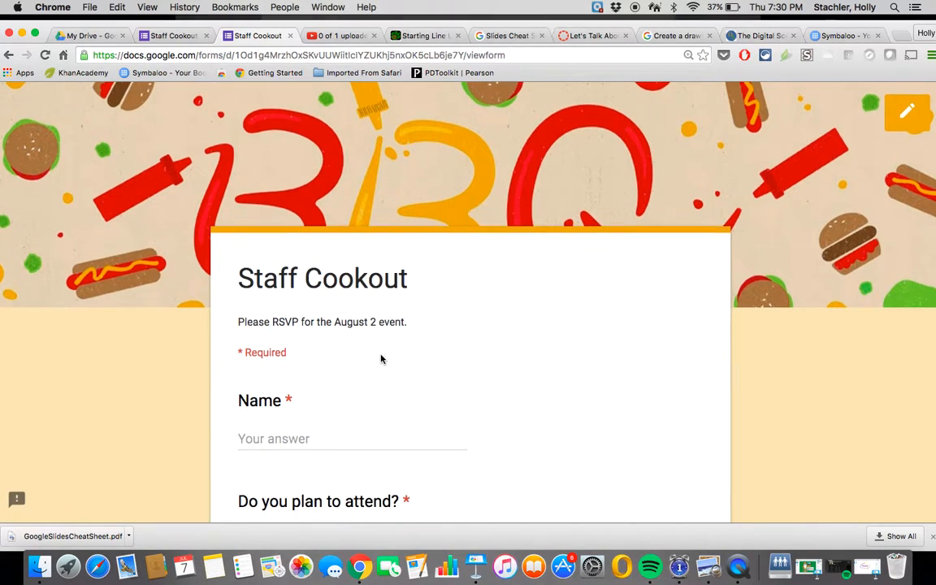
{"action": "scroll", "coordinate": [381, 358], "scroll_direction": "down", "scroll_amount": 2}
{"action": "left_click", "coordinate": [378, 375]}
{"action": "type", "text": "Kenton S."}
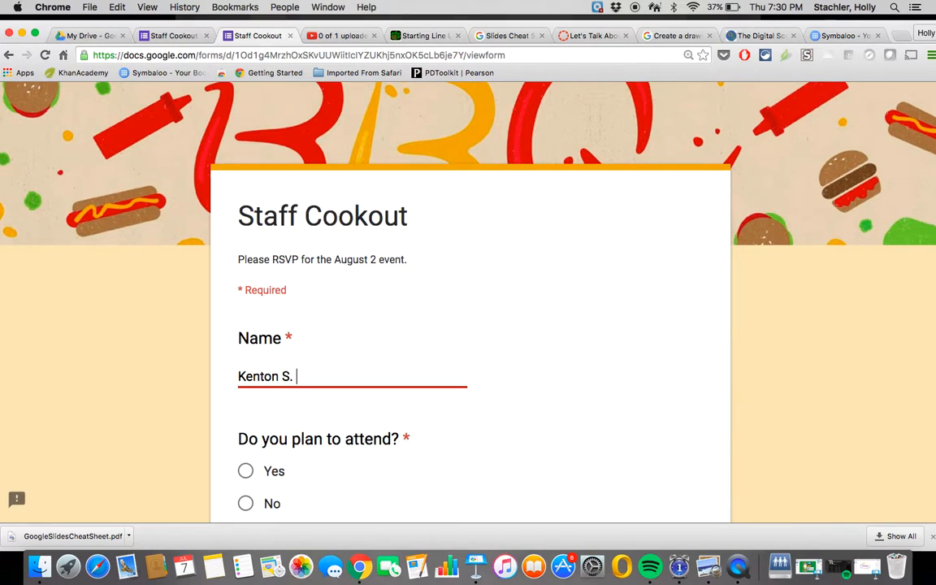
Answer No to "Do you plan to attend?" and submit the second response.
{"action": "scroll", "coordinate": [249, 373], "scroll_direction": "down", "scroll_amount": 3}
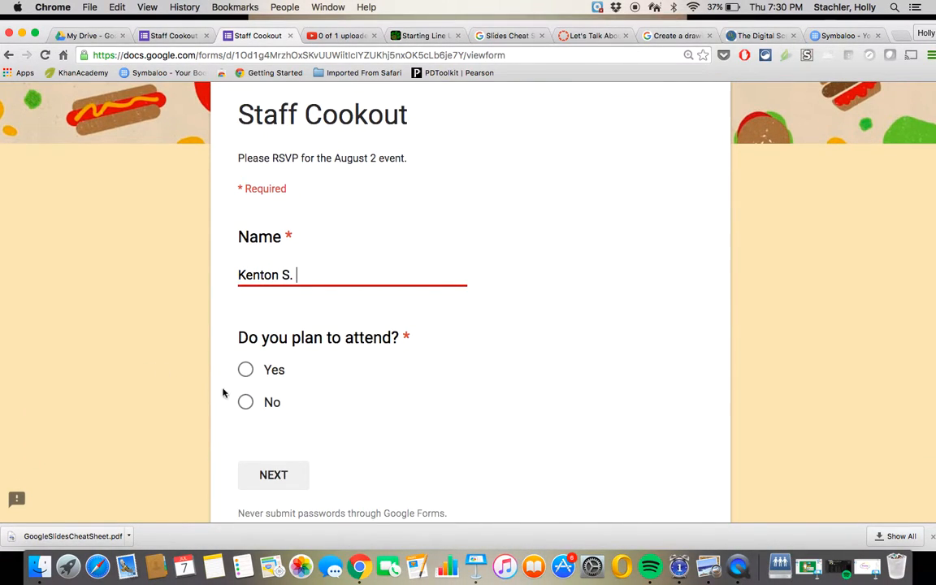
{"action": "left_click", "coordinate": [245, 401]}
{"action": "left_click", "coordinate": [274, 475]}
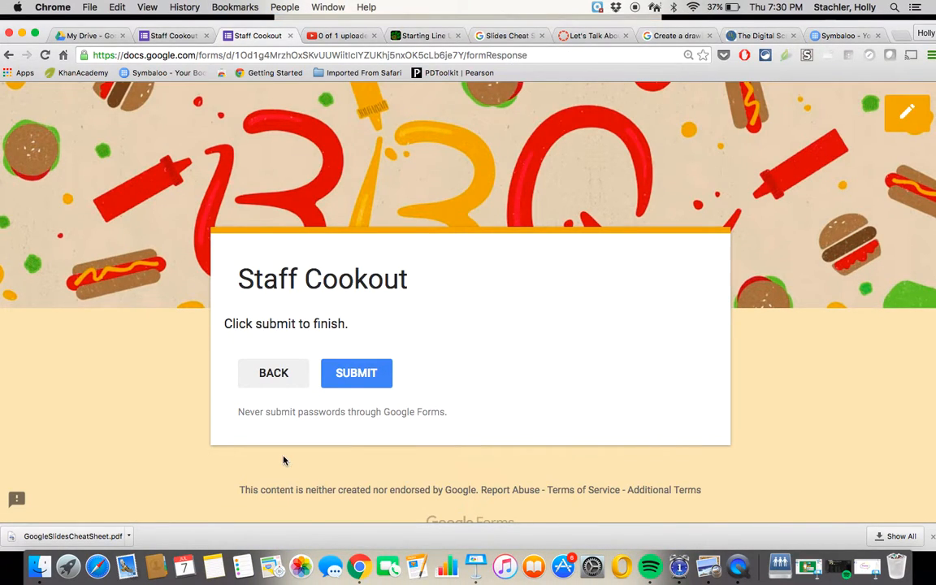
{"action": "left_click", "coordinate": [362, 381]}
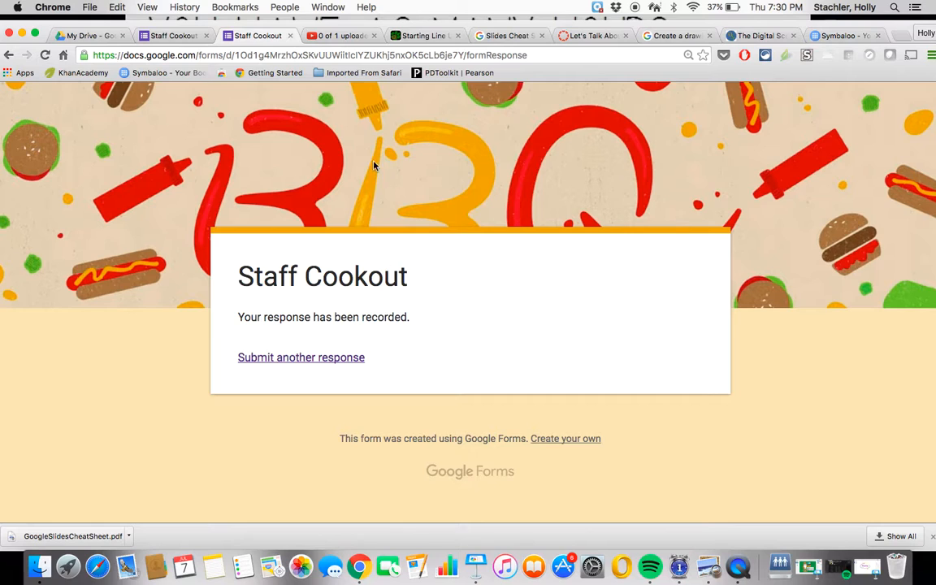
Return to the Staff Cookout form editor and reload it to refresh the responses.
{"action": "left_click", "coordinate": [161, 36]}
{"action": "scroll", "coordinate": [558, 358], "scroll_direction": "down", "scroll_amount": 1}
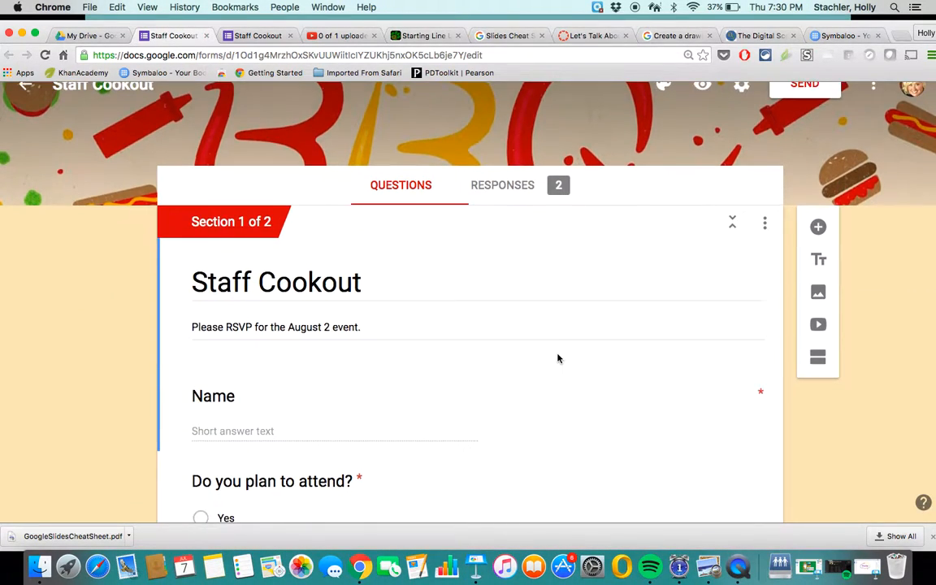
{"action": "left_click", "coordinate": [364, 53]}
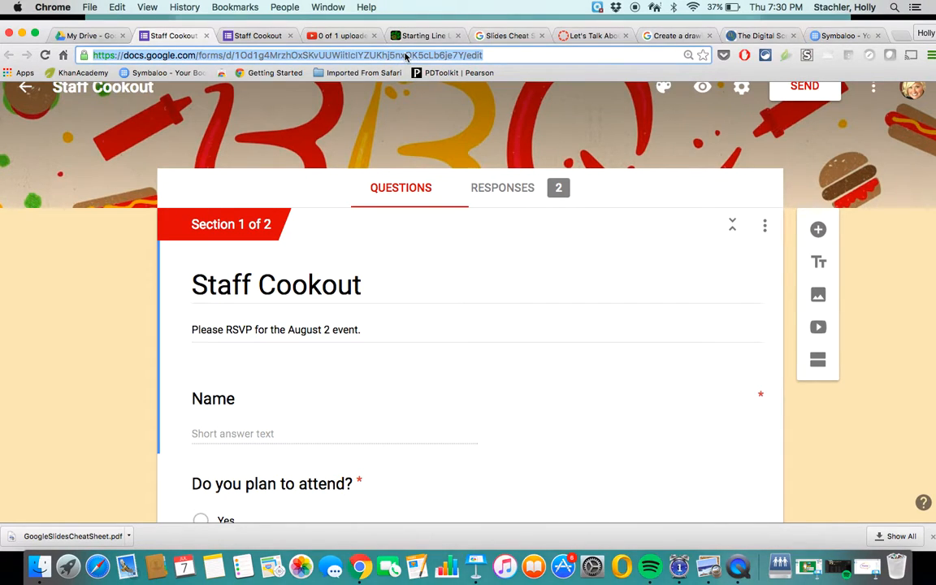
{"action": "key", "text": "Return"}
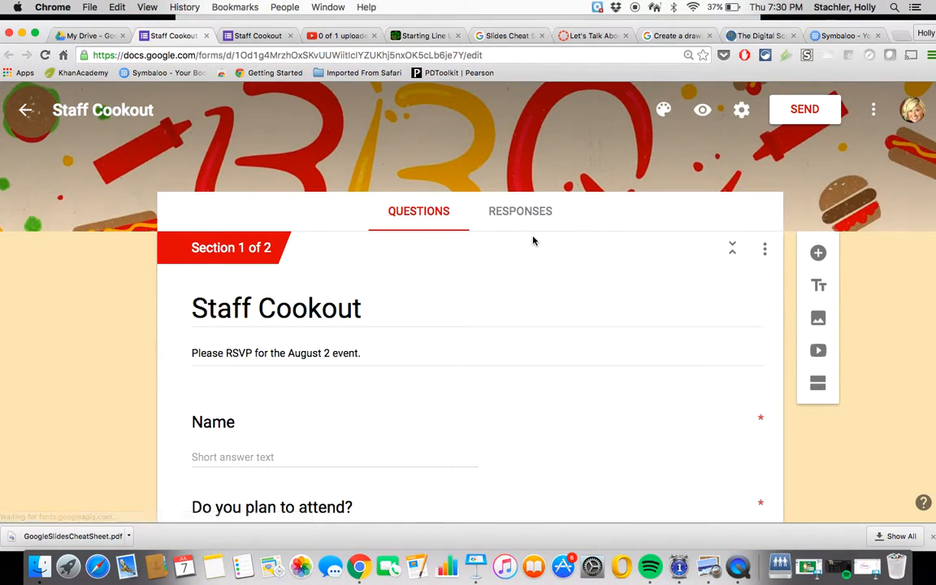
{"action": "scroll", "coordinate": [536, 245], "scroll_direction": "down", "scroll_amount": 1}
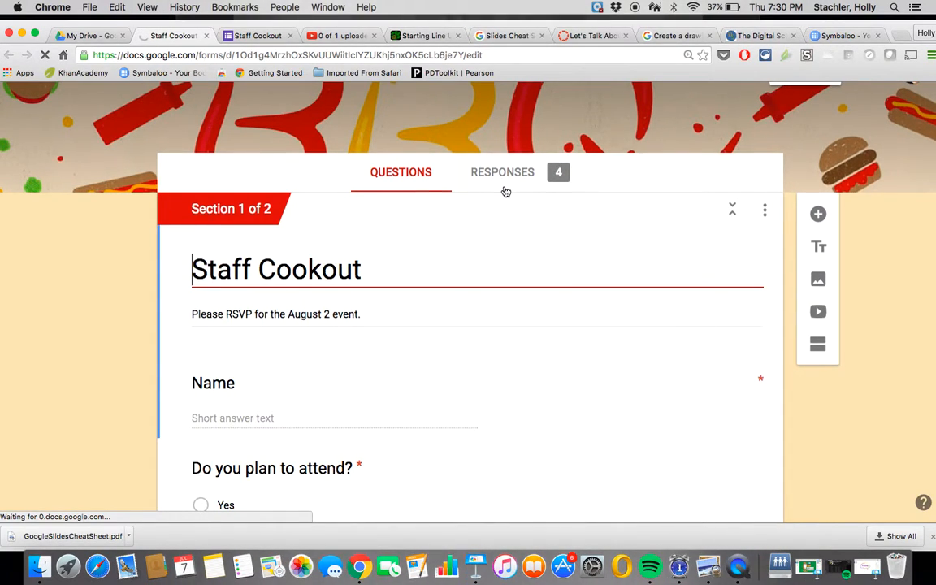
{"action": "scroll", "coordinate": [504, 183], "scroll_direction": "up", "scroll_amount": 1}
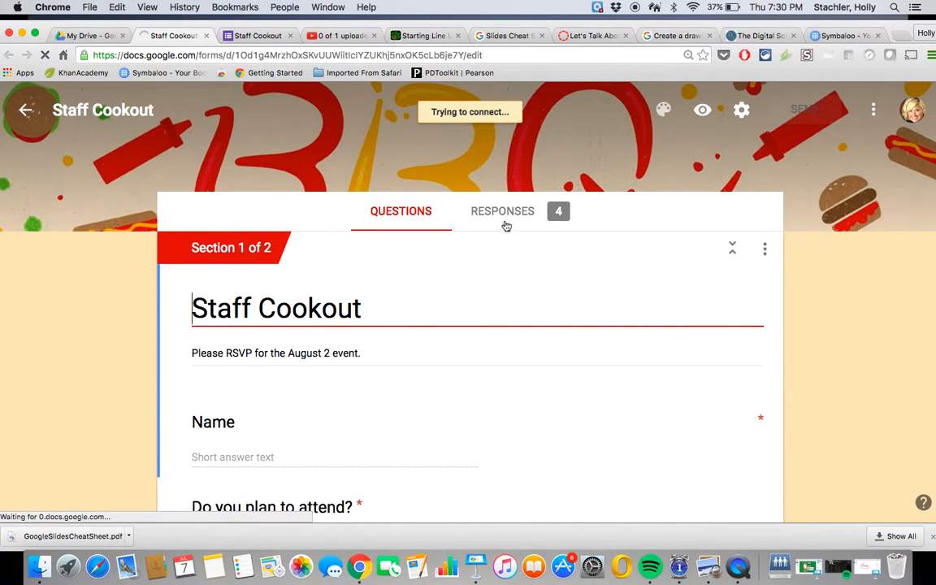
Generate a shortened URL for sharing the form by link, then close the Send form dialog.
{"action": "left_click", "coordinate": [742, 109]}
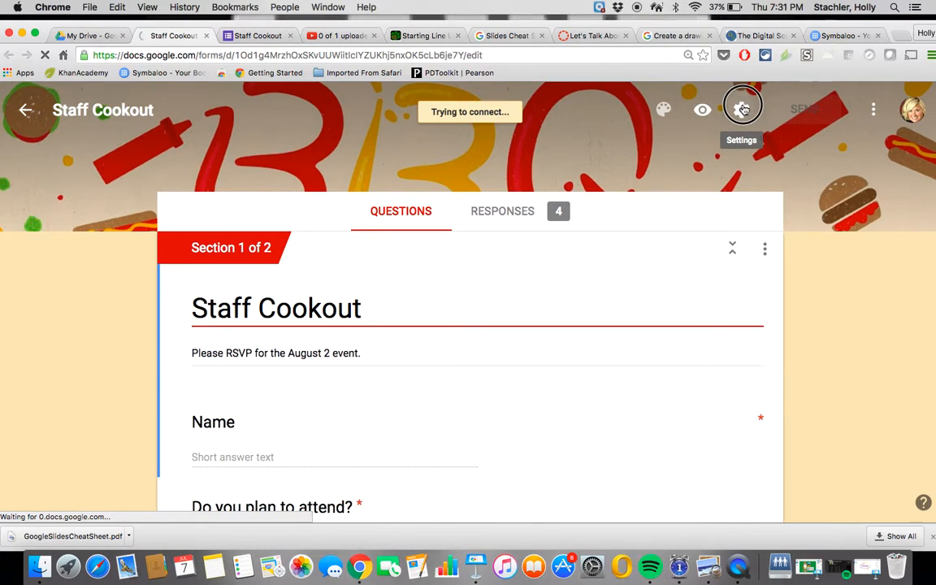
{"action": "left_click", "coordinate": [803, 109]}
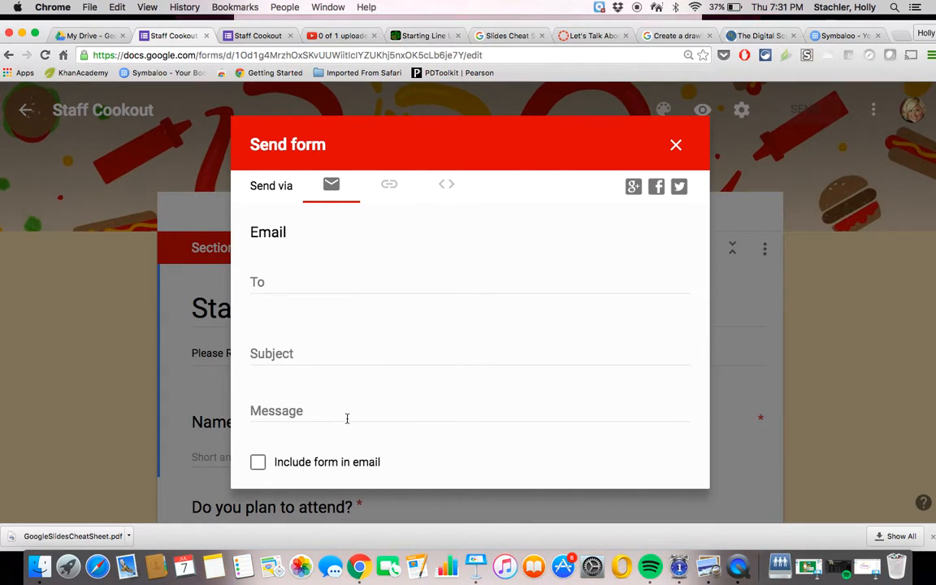
{"action": "left_click", "coordinate": [390, 186]}
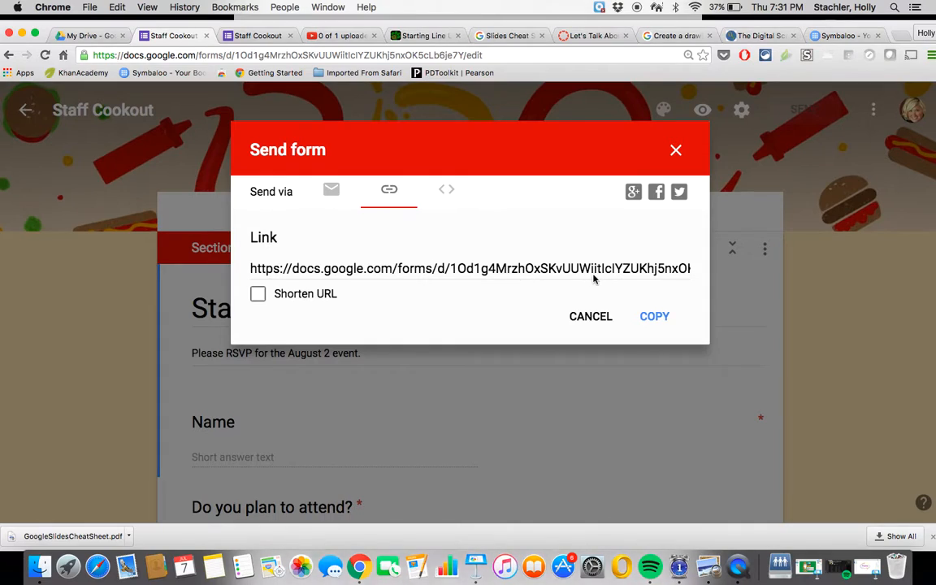
{"action": "left_click", "coordinate": [257, 295]}
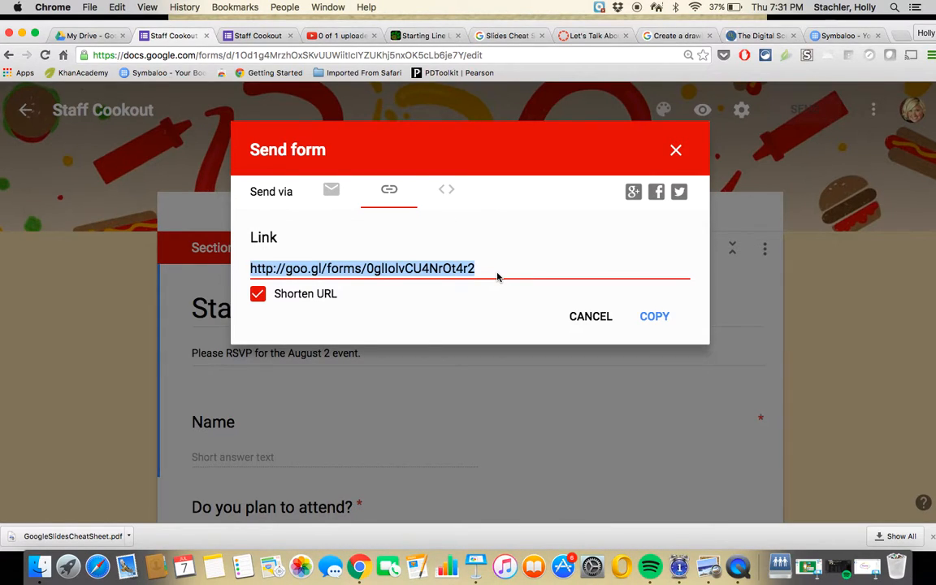
{"action": "left_click", "coordinate": [674, 150]}
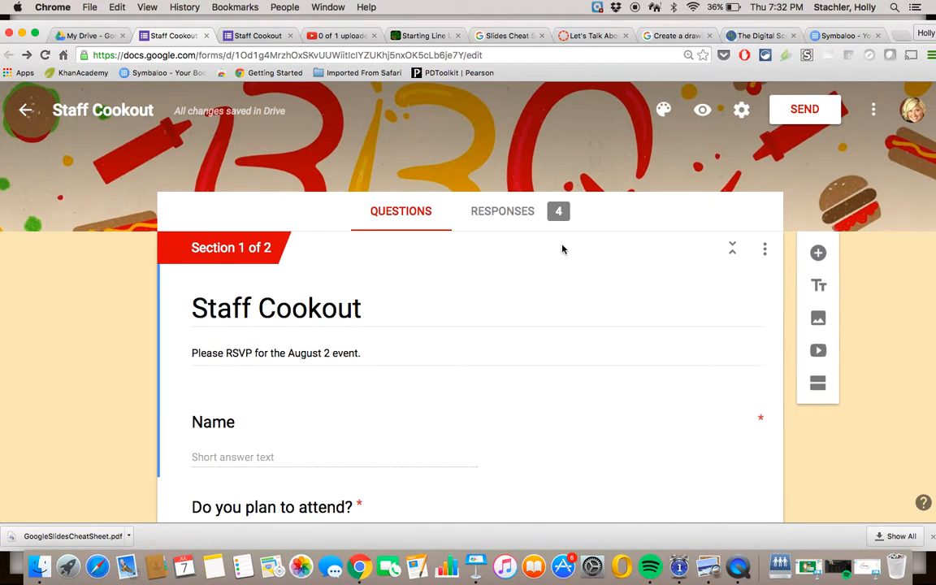
{"action": "scroll", "coordinate": [562, 249], "scroll_direction": "down", "scroll_amount": 1}
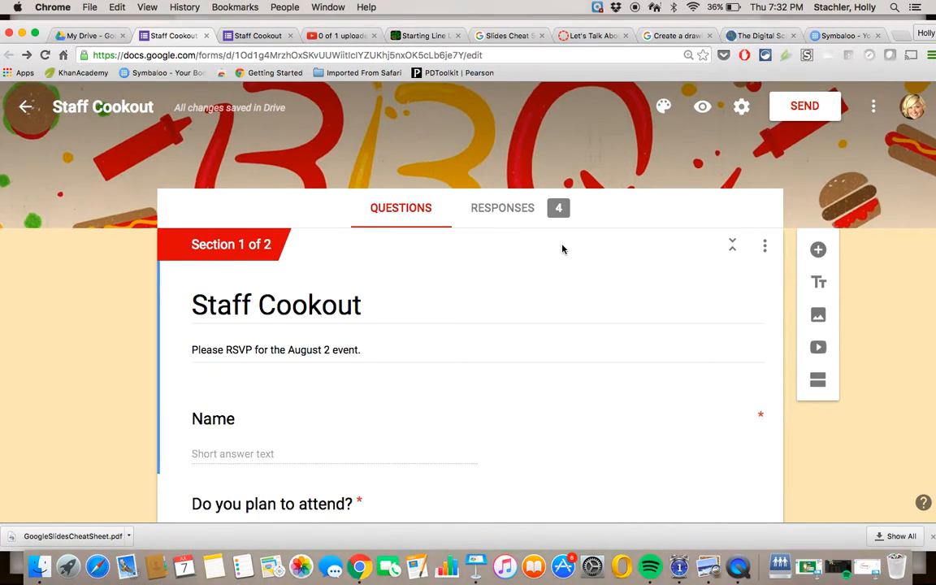
Review the summary of the form's responses, covering names, attendance, party size and what each party plans to bring.
{"action": "left_click", "coordinate": [512, 193]}
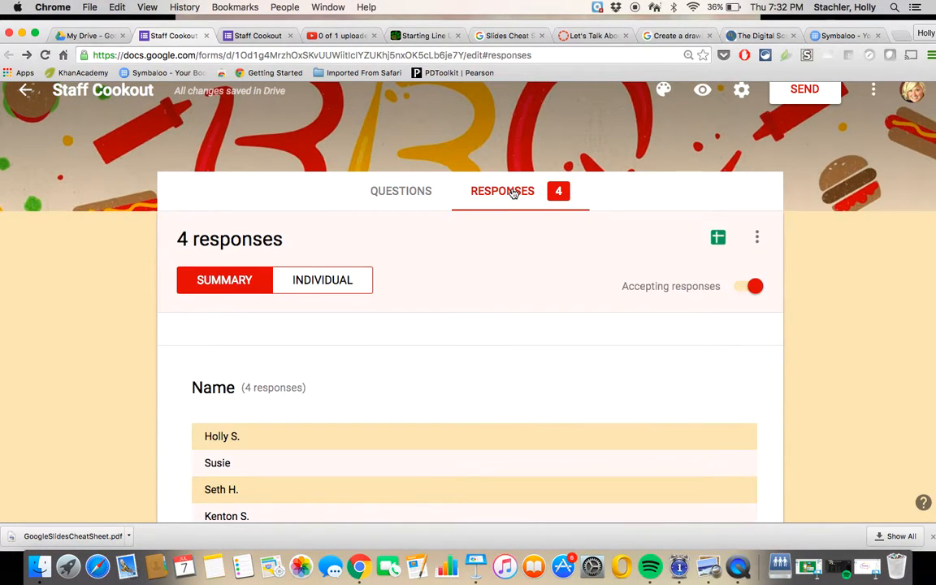
{"action": "scroll", "coordinate": [512, 193], "scroll_direction": "down", "scroll_amount": 3}
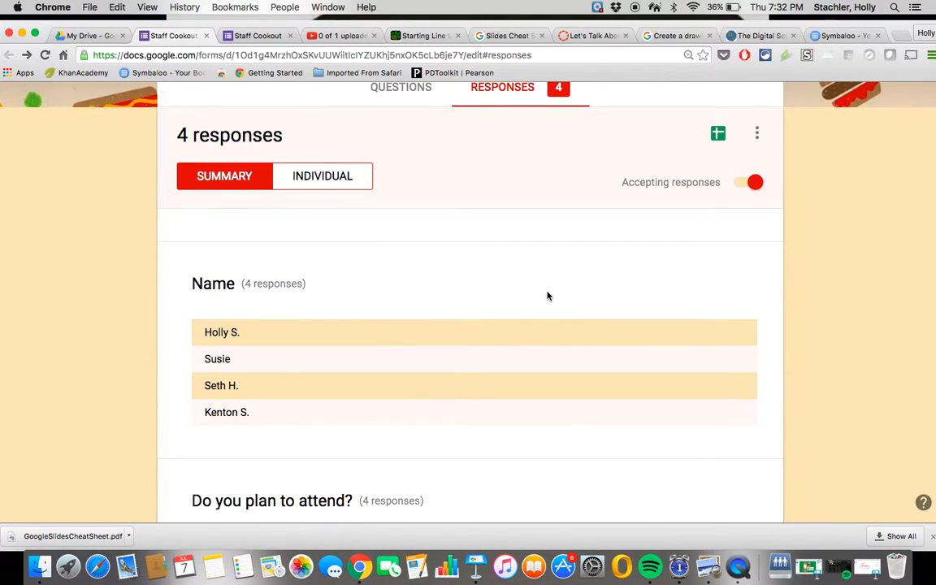
{"action": "scroll", "coordinate": [488, 260], "scroll_direction": "down", "scroll_amount": 2}
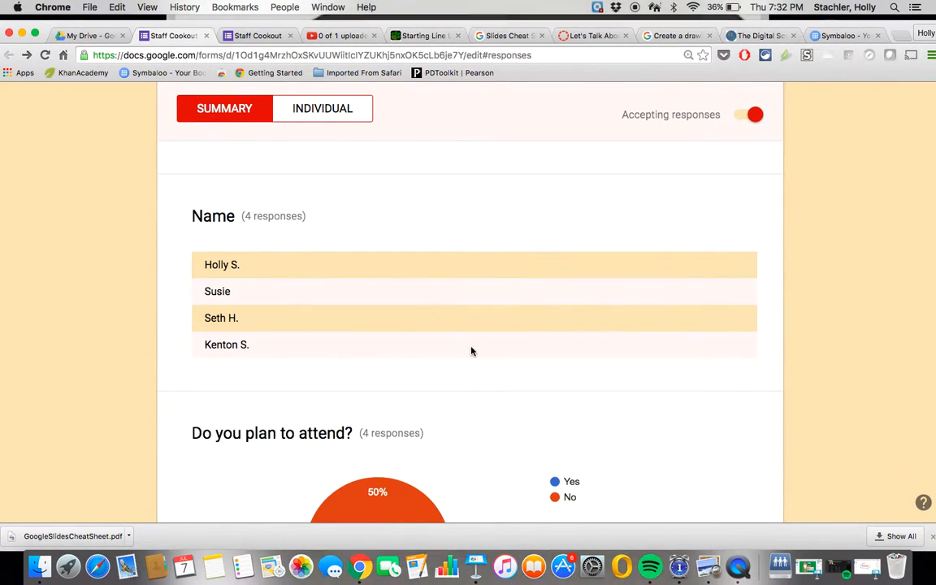
{"action": "scroll", "coordinate": [471, 351], "scroll_direction": "down", "scroll_amount": 1}
{"action": "scroll", "coordinate": [472, 351], "scroll_direction": "down", "scroll_amount": 5}
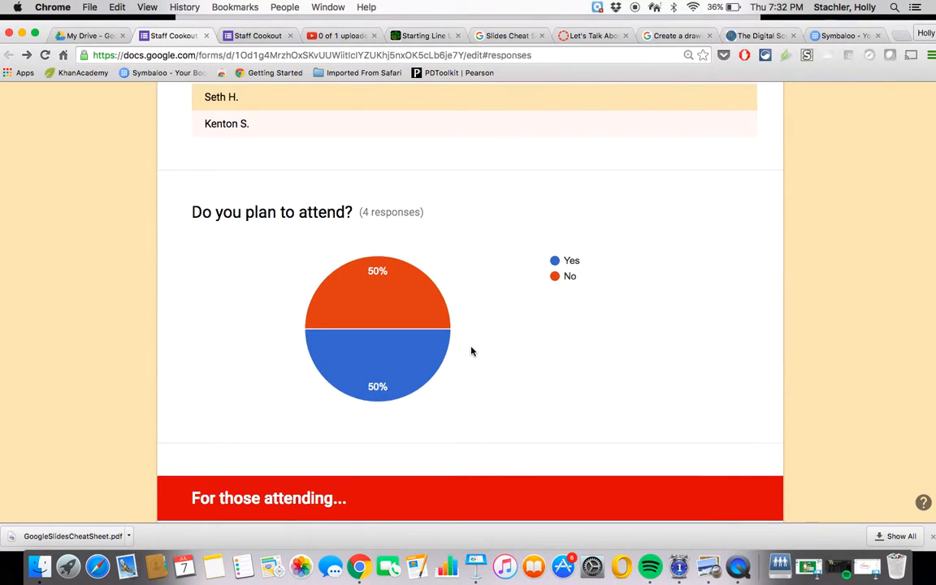
{"action": "scroll", "coordinate": [471, 351], "scroll_direction": "down", "scroll_amount": 1}
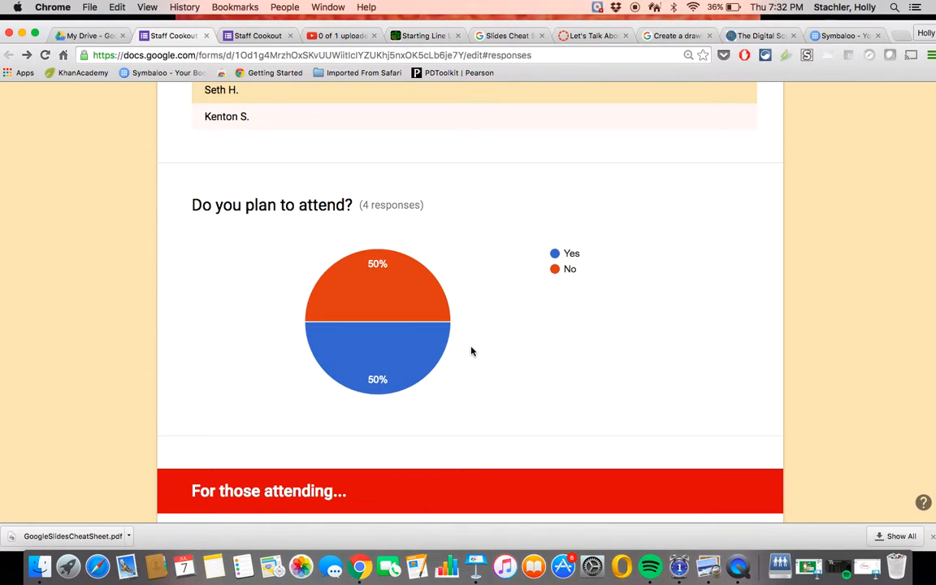
{"action": "scroll", "coordinate": [471, 351], "scroll_direction": "down", "scroll_amount": 5}
{"action": "scroll", "coordinate": [471, 351], "scroll_direction": "down", "scroll_amount": 6}
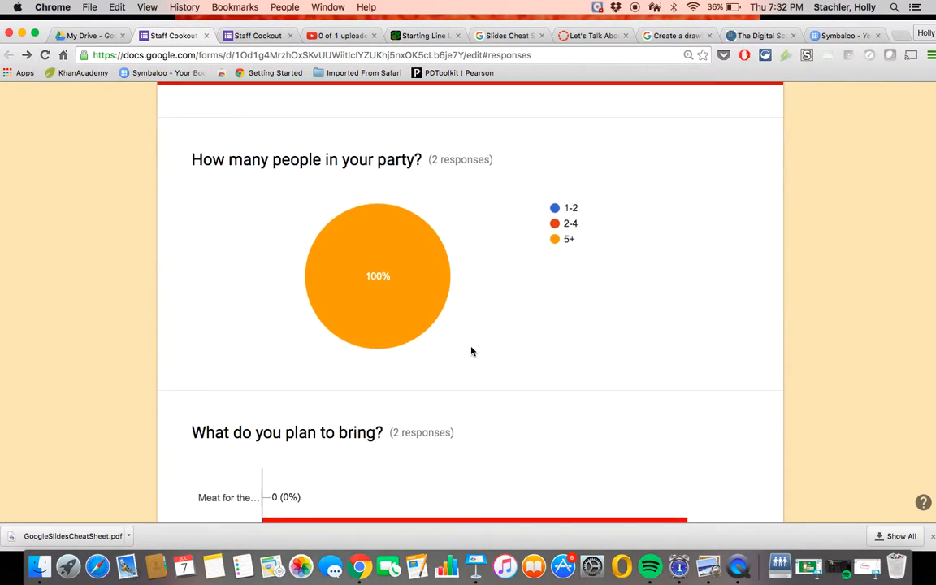
{"action": "scroll", "coordinate": [472, 351], "scroll_direction": "down", "scroll_amount": 4}
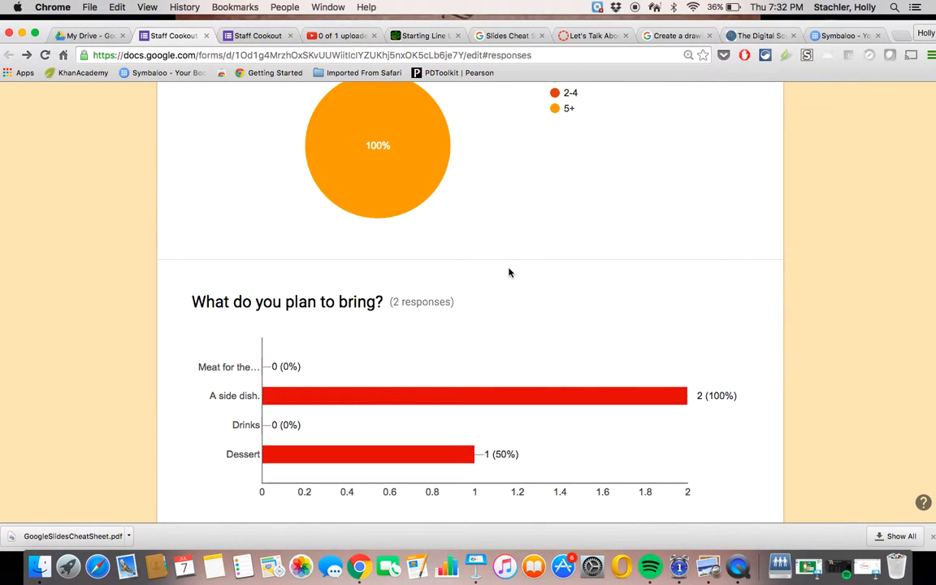
{"action": "scroll", "coordinate": [508, 270], "scroll_direction": "up", "scroll_amount": 2}
{"action": "scroll", "coordinate": [508, 268], "scroll_direction": "down", "scroll_amount": 4}
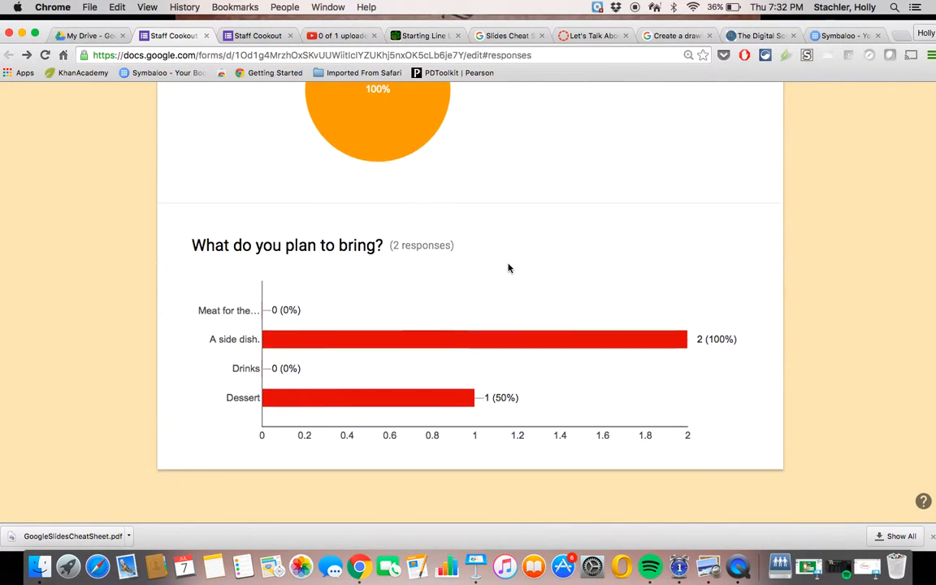
{"action": "scroll", "coordinate": [507, 269], "scroll_direction": "up", "scroll_amount": 15}
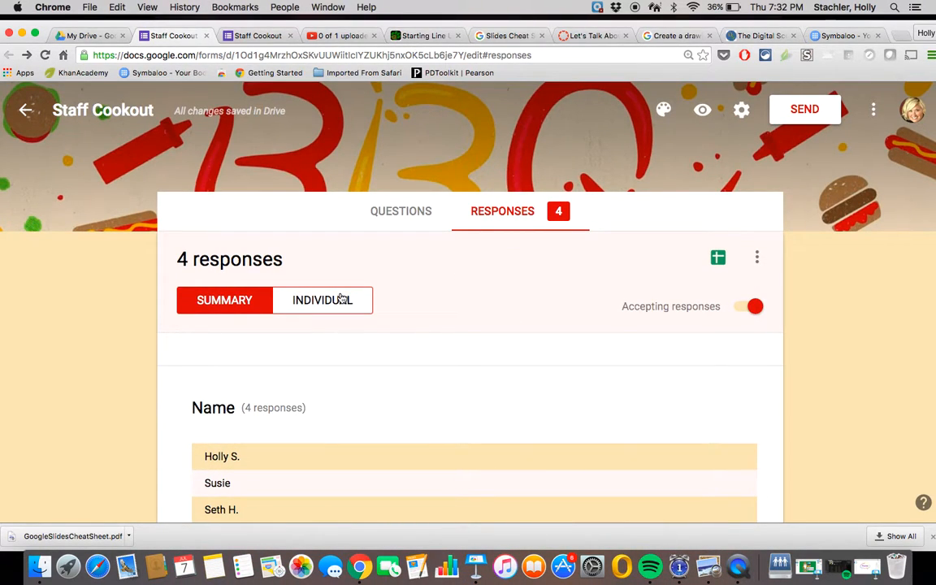
View the individual responses, examining the first respondent's answers and advancing to the second response.
{"action": "left_click", "coordinate": [342, 299]}
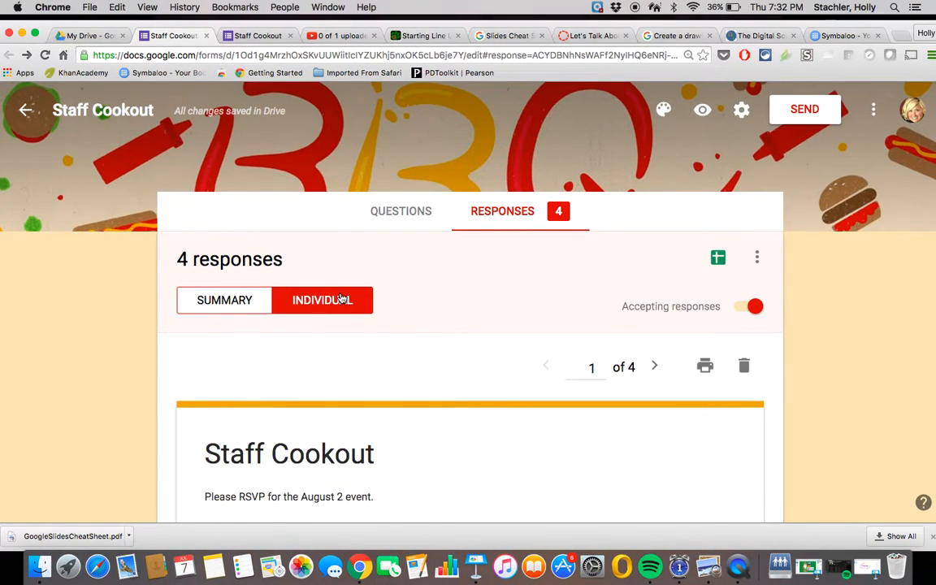
{"action": "scroll", "coordinate": [341, 299], "scroll_direction": "down", "scroll_amount": 2}
{"action": "scroll", "coordinate": [341, 300], "scroll_direction": "down", "scroll_amount": 3}
{"action": "scroll", "coordinate": [341, 298], "scroll_direction": "up", "scroll_amount": 2}
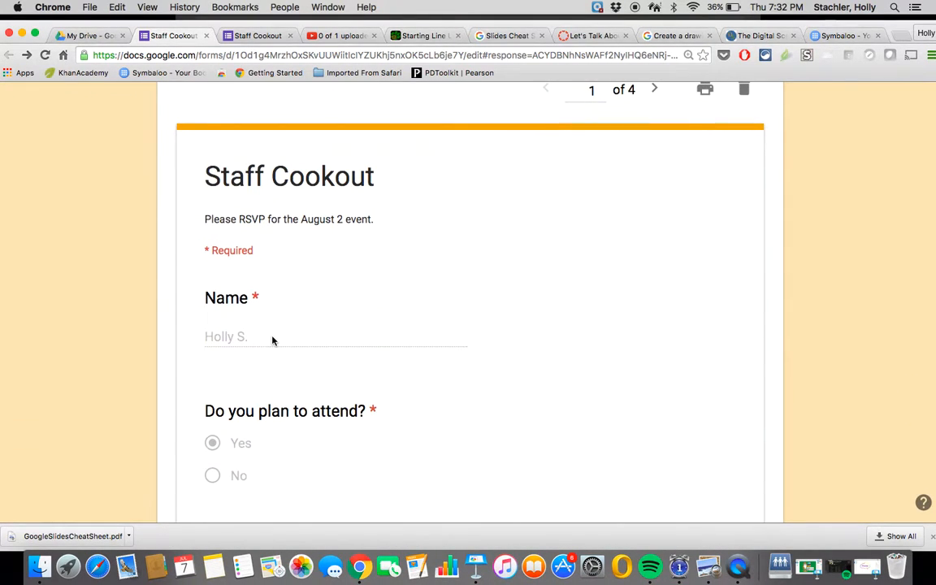
{"action": "scroll", "coordinate": [274, 340], "scroll_direction": "down", "scroll_amount": 6}
{"action": "scroll", "coordinate": [273, 341], "scroll_direction": "up", "scroll_amount": 10}
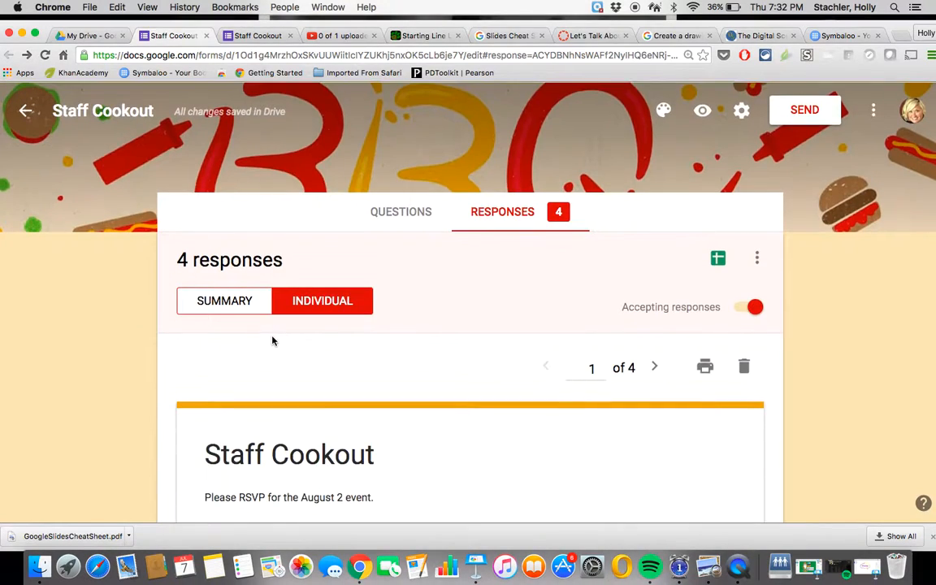
{"action": "left_click", "coordinate": [655, 370]}
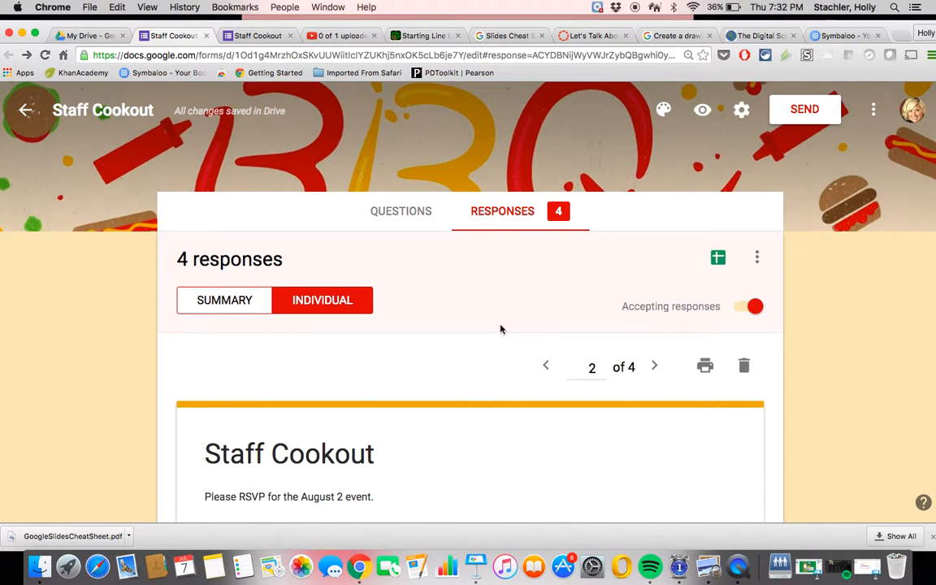
Create a new spreadsheet named "Staff Cookout (Responses)" as the destination for the form's responses.
{"action": "left_click", "coordinate": [718, 259]}
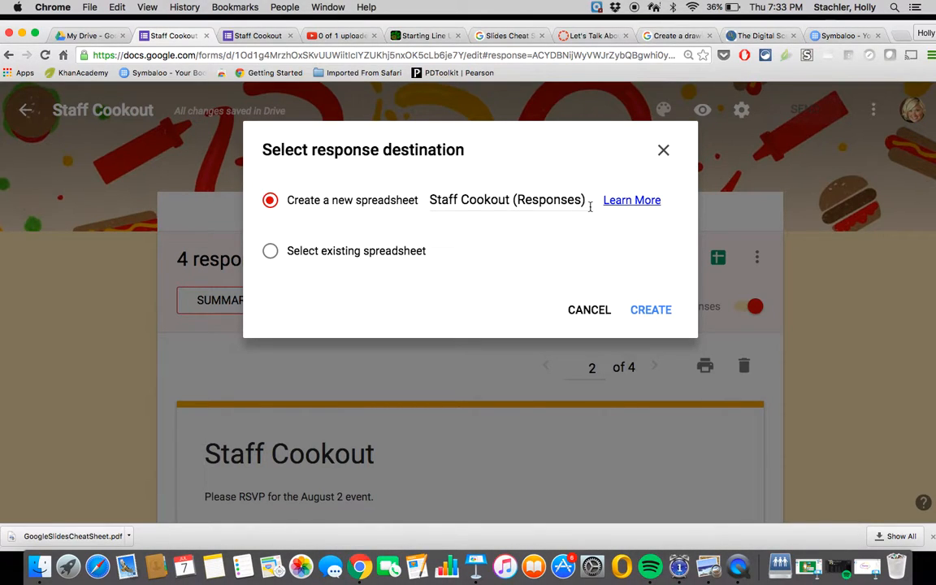
{"action": "left_click", "coordinate": [650, 310]}
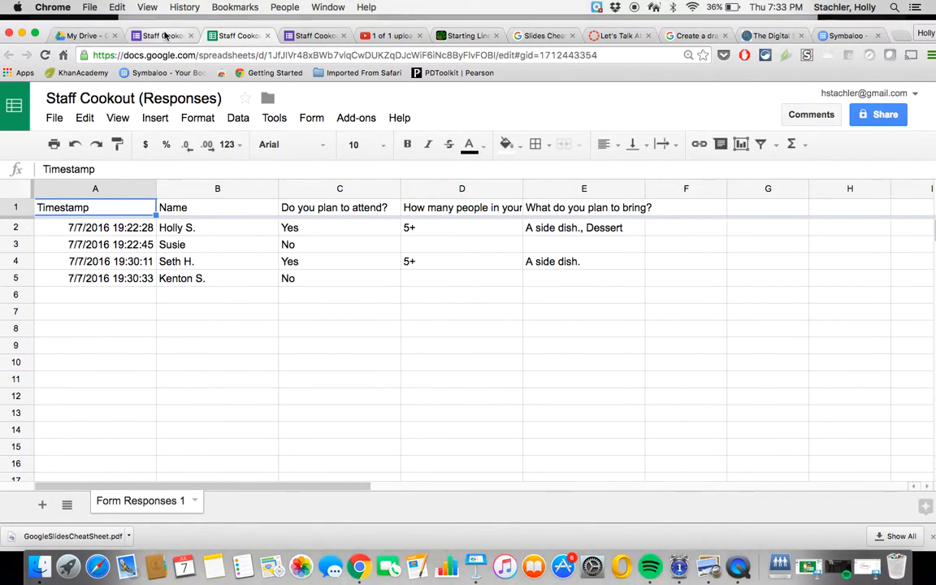
Return from the response spreadsheet to the responses view of the Staff Cookout form editor.
{"action": "left_click", "coordinate": [163, 36]}
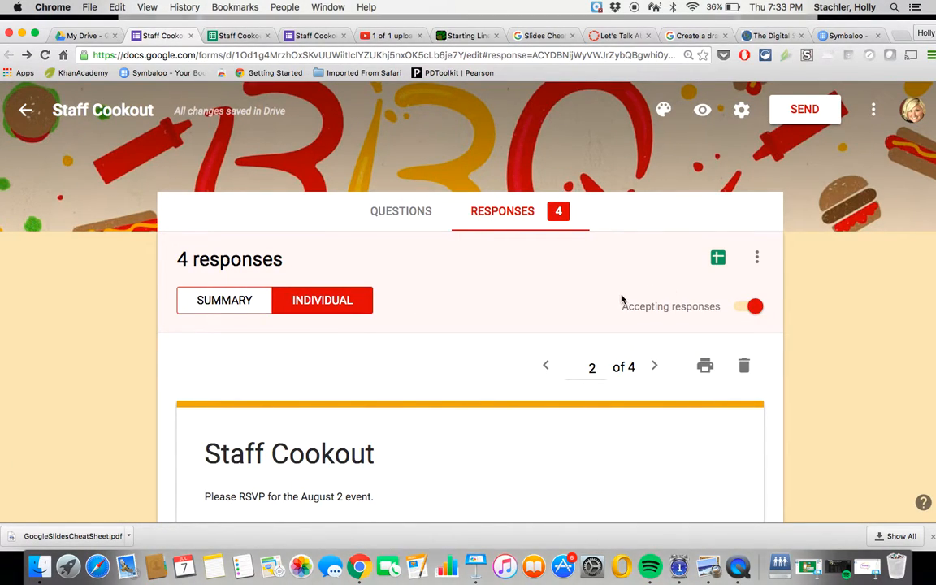
{"action": "left_click", "coordinate": [422, 214]}
{"action": "left_click", "coordinate": [489, 214]}
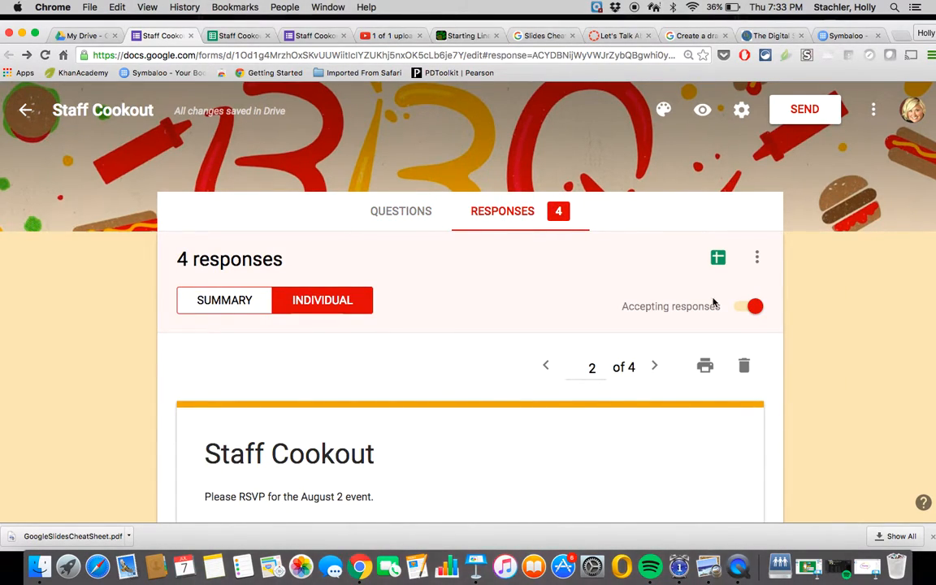
Stop the form from accepting responses, open the message for respondents for editing, and switch accepting responses back on.
{"action": "left_click", "coordinate": [754, 307]}
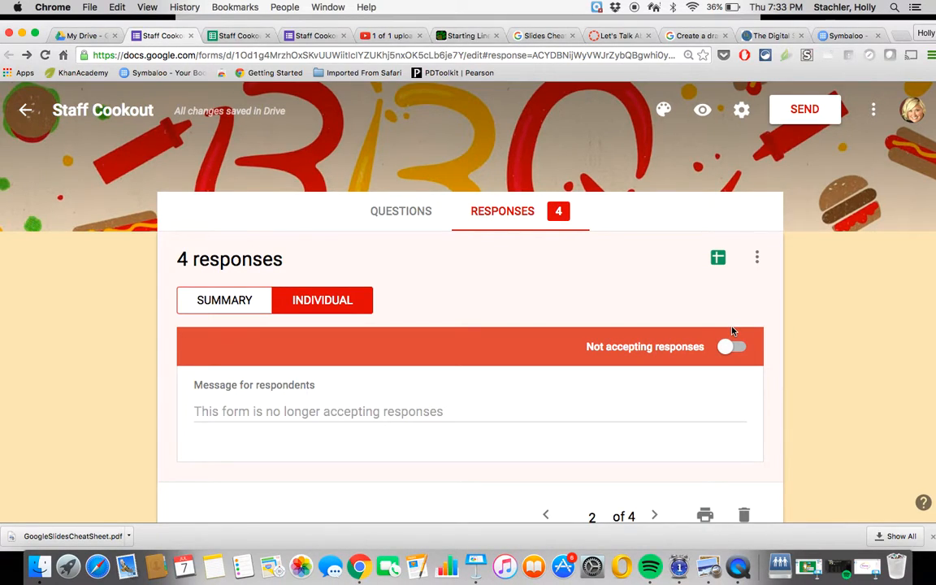
{"action": "left_click", "coordinate": [322, 406]}
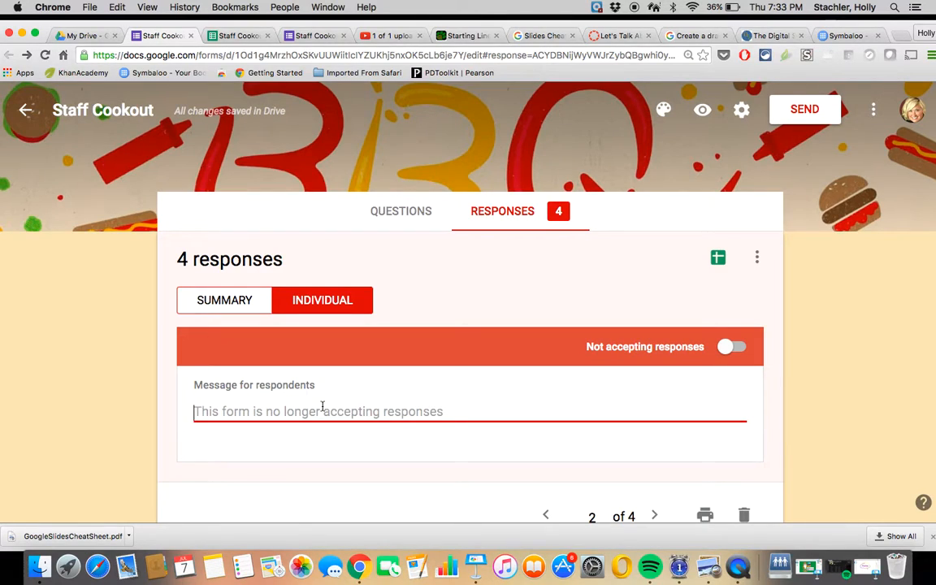
{"action": "left_click", "coordinate": [720, 348]}
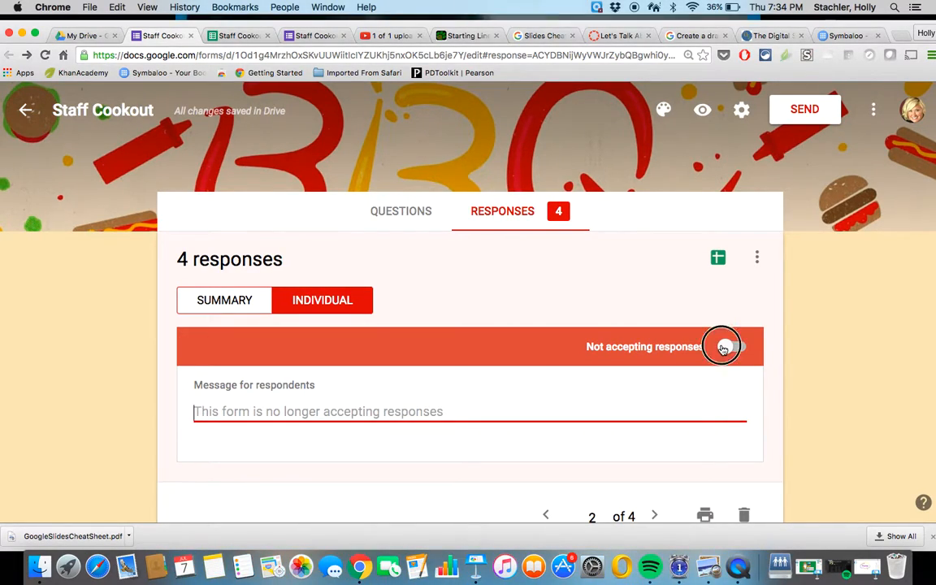